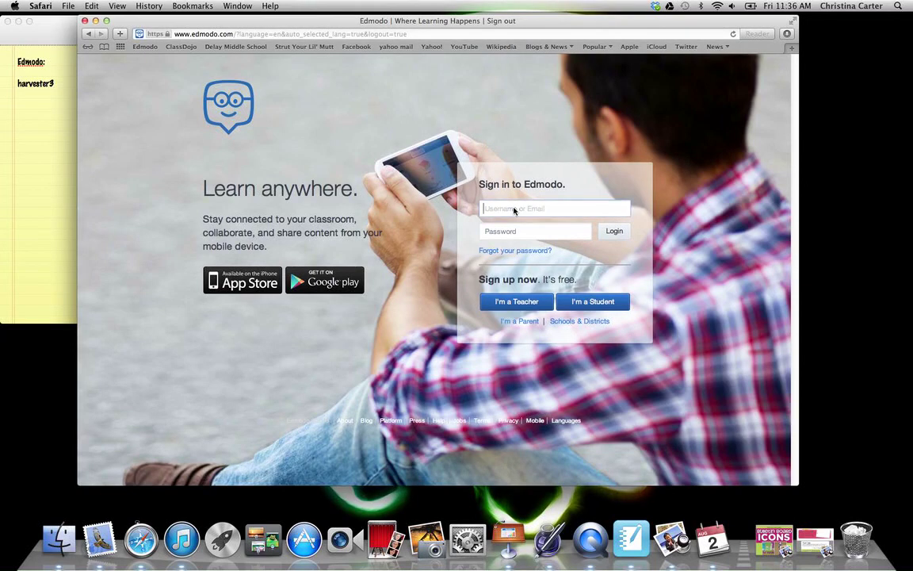
Step: Enter the account username in the sign-in box and open the Student Sign Up form
text(harvester3)
click(602, 306)
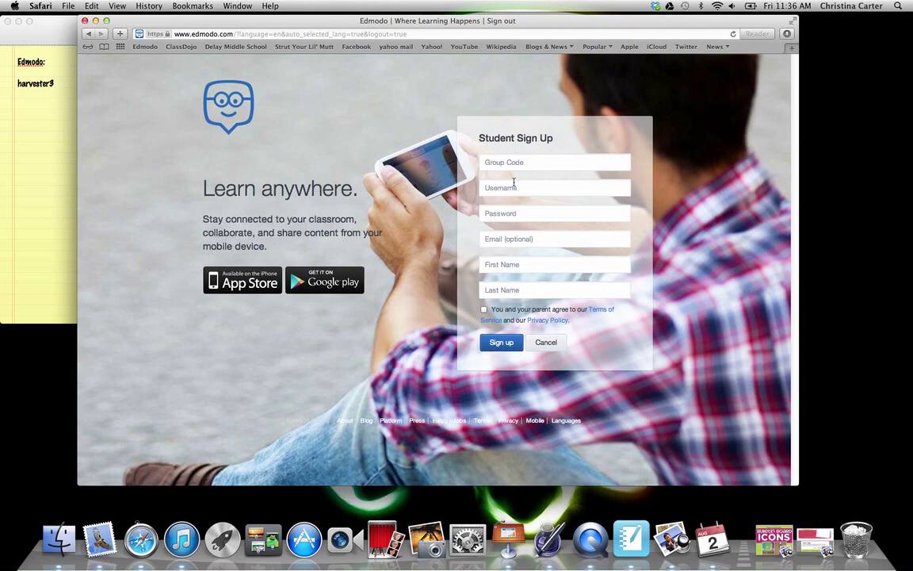
click(513, 184)
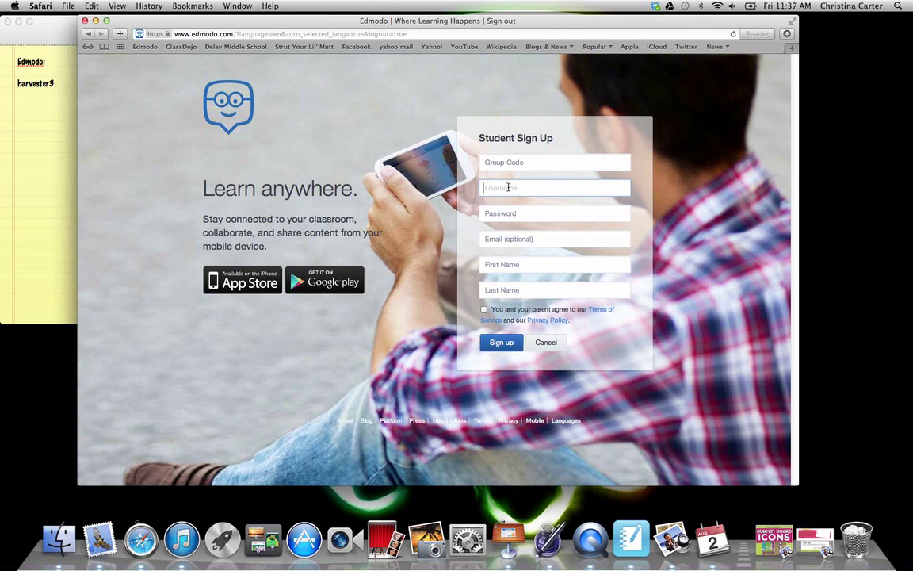
drag(528, 190, 477, 185)
key(BackSpace)
click(526, 215)
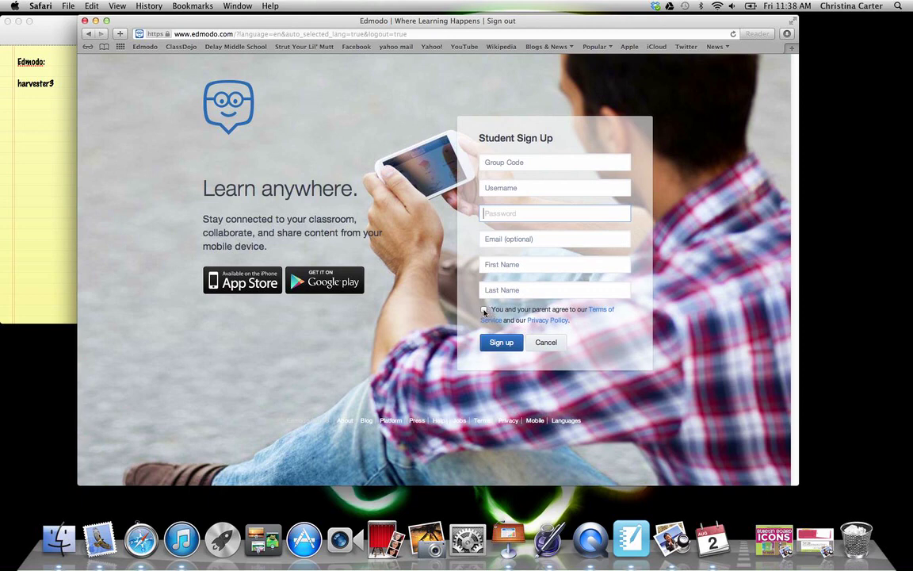
Step: Cancel sign-up and log in with the student password to reach the Home feed
click(545, 343)
click(513, 231)
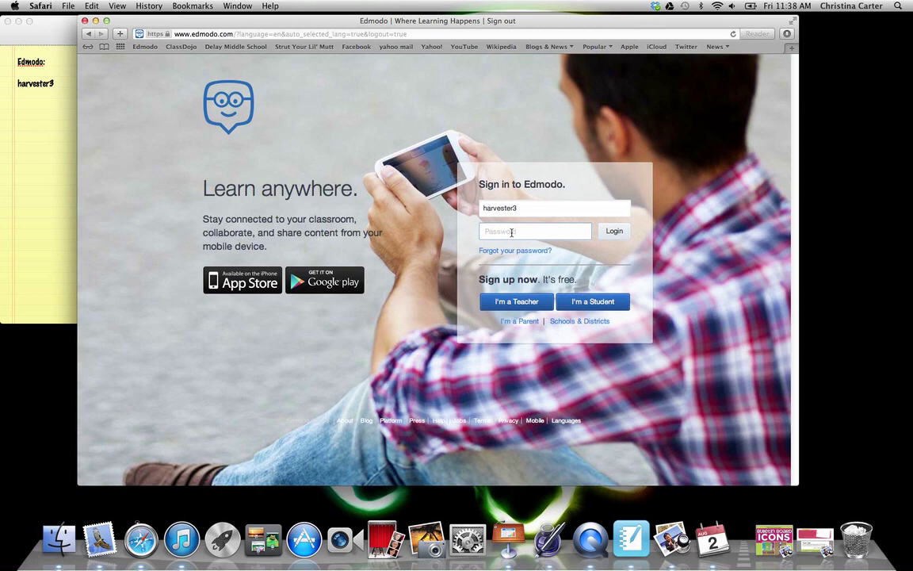
text(•••••)
key(Return)
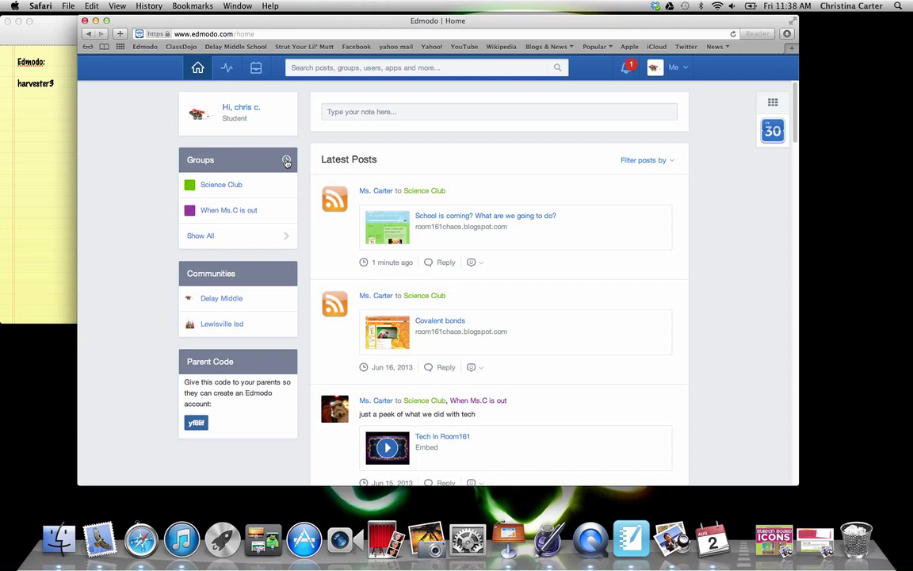
Step: Dismiss the Join Group dialog, then list both groups, Science Club and When Ms.C is out
click(287, 162)
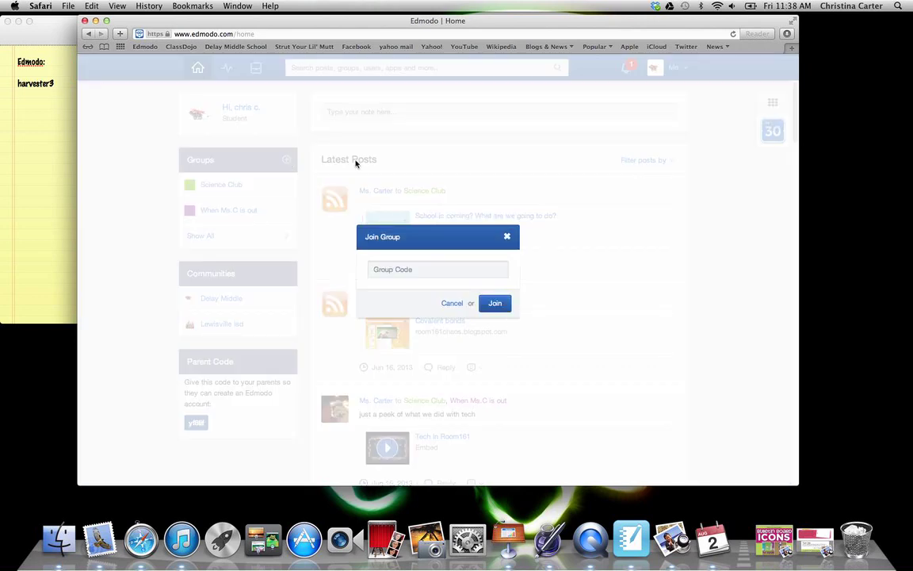
click(409, 269)
click(453, 304)
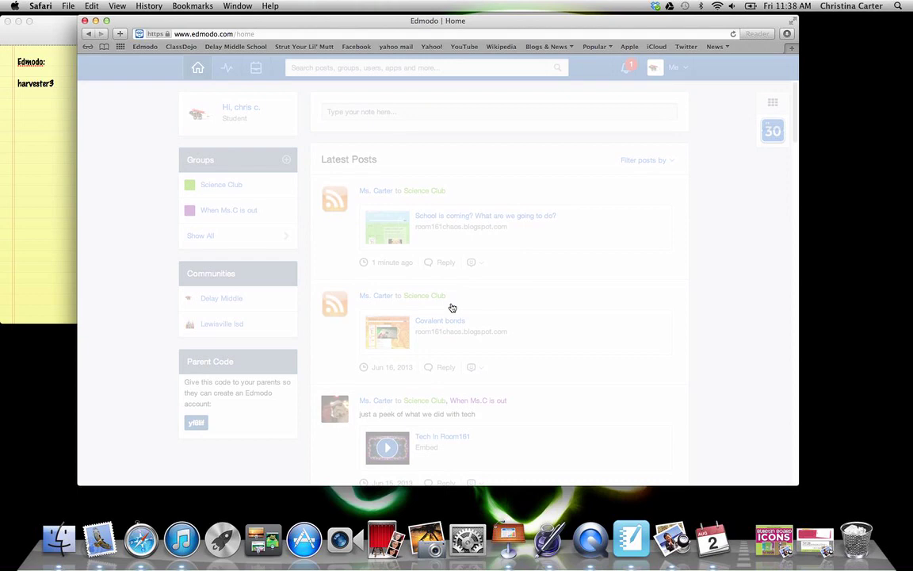
click(201, 236)
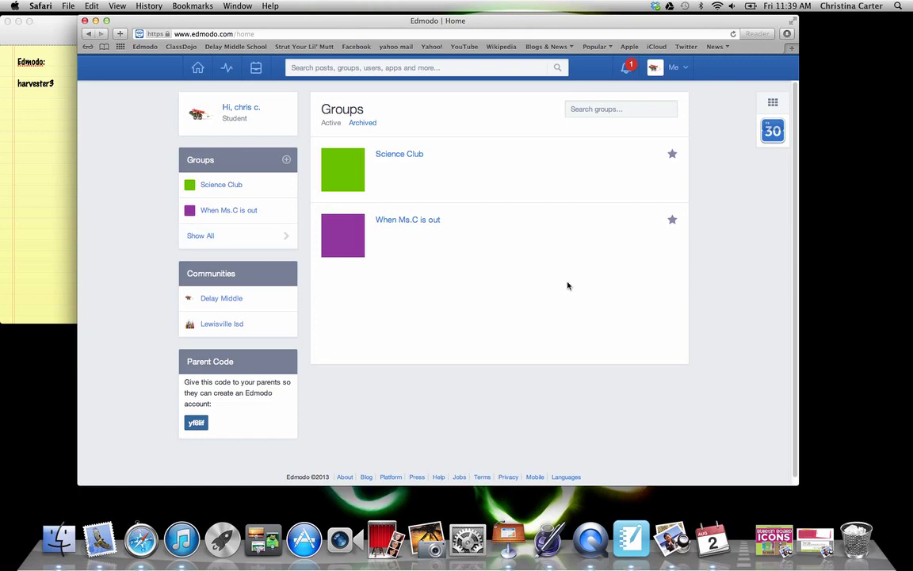
click(672, 155)
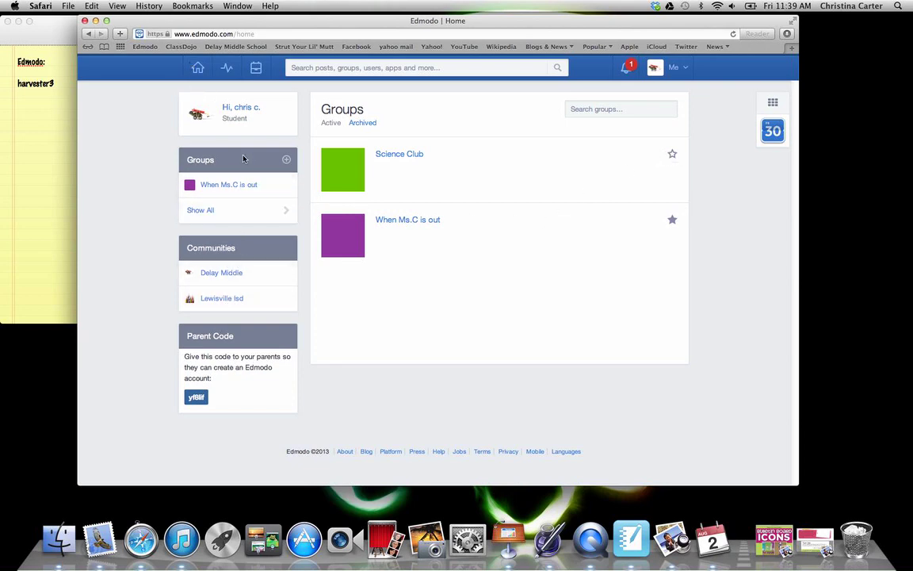
click(672, 156)
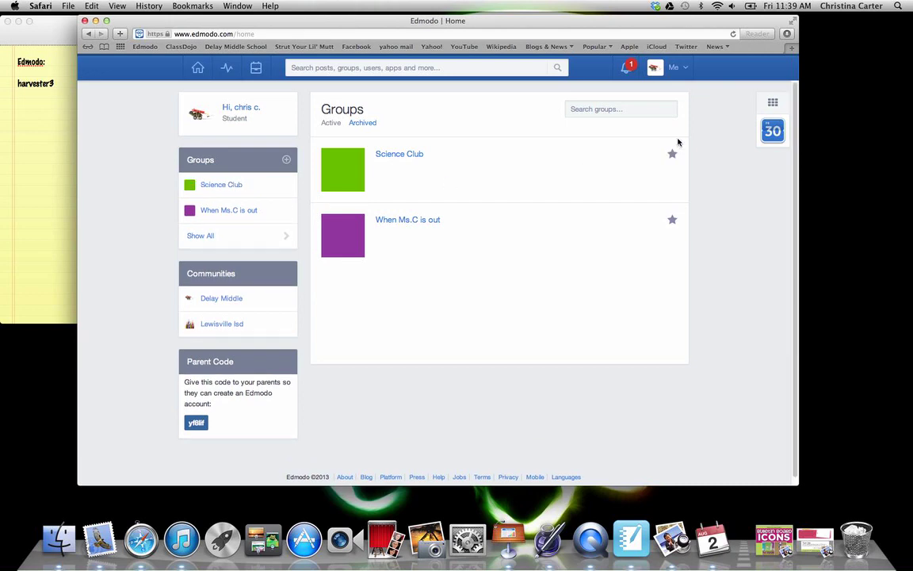
click(357, 125)
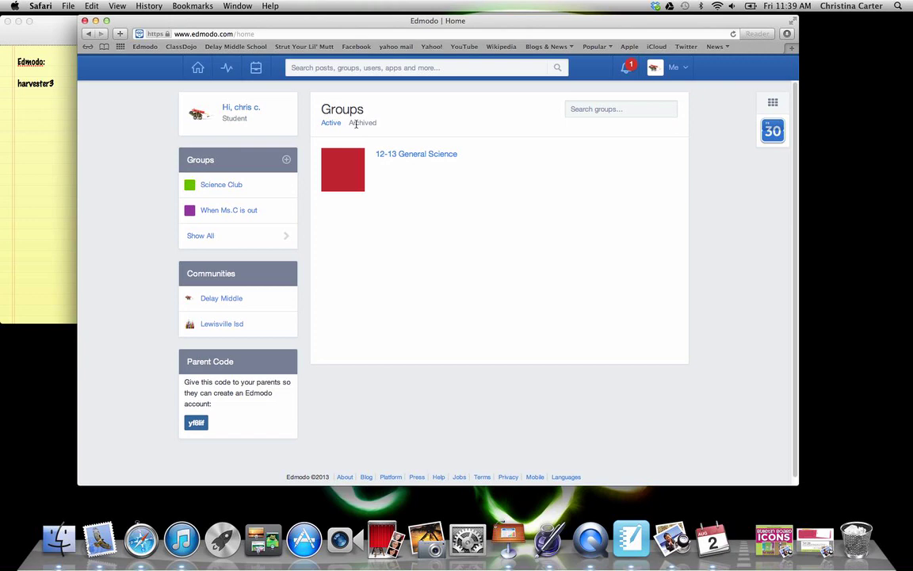
click(328, 125)
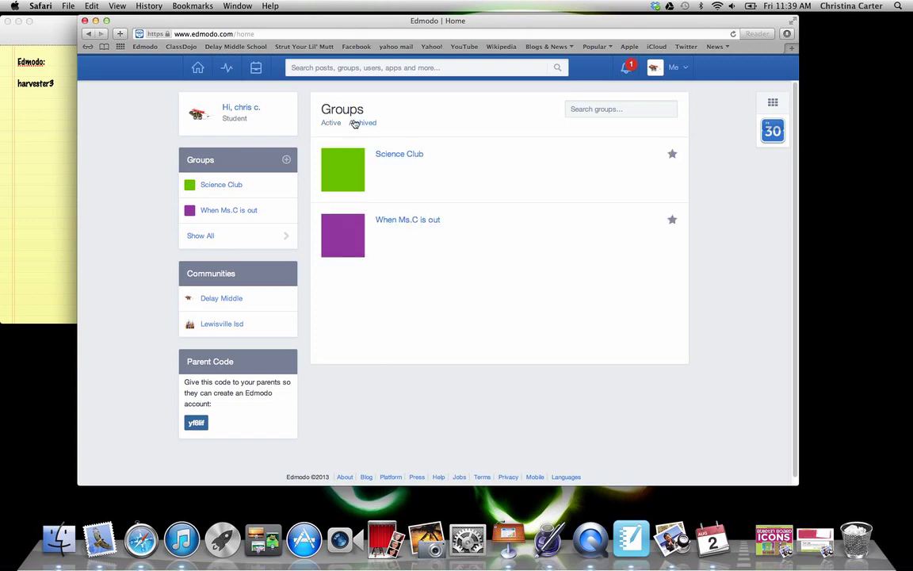
Step: Open the Backpack and show its Folders: Favorites, Science Portfolio and science portfolio 2
click(252, 68)
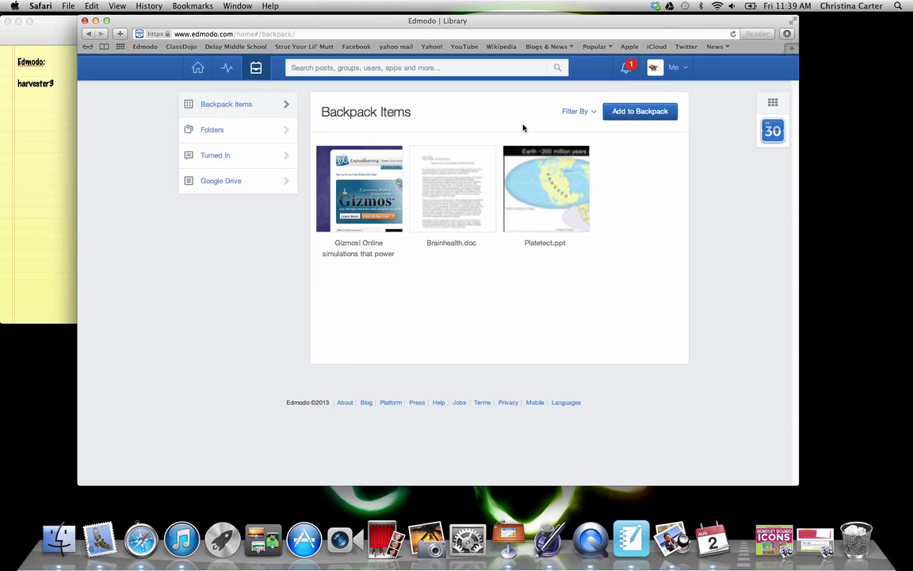
click(278, 129)
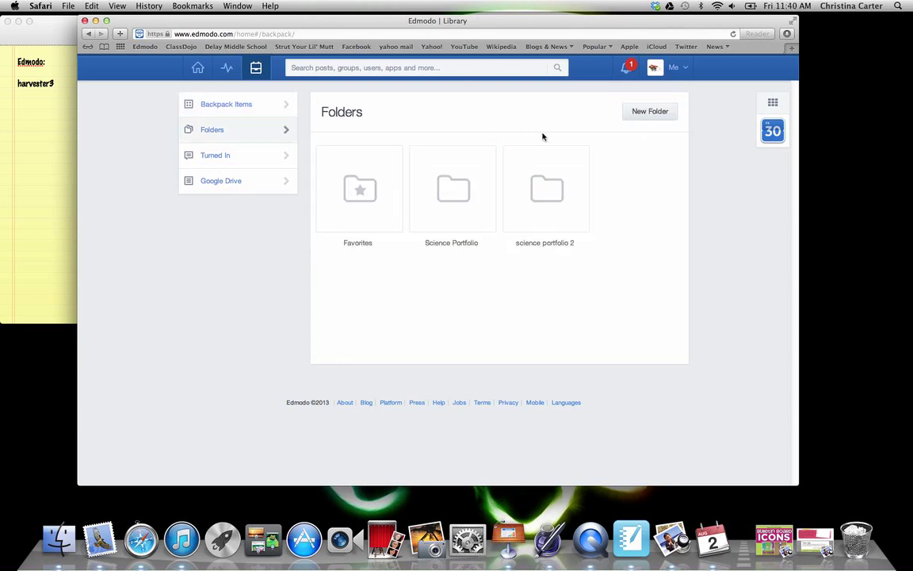
click(241, 104)
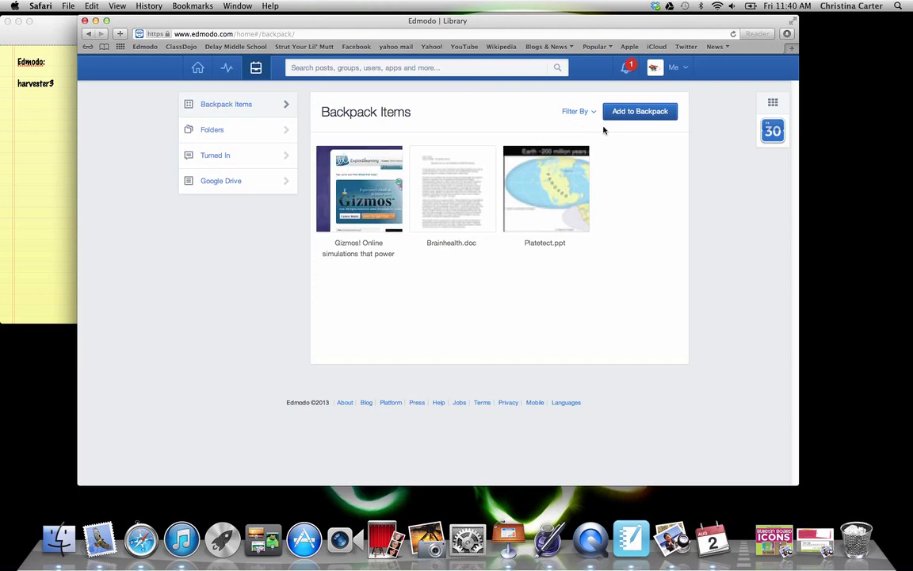
click(230, 133)
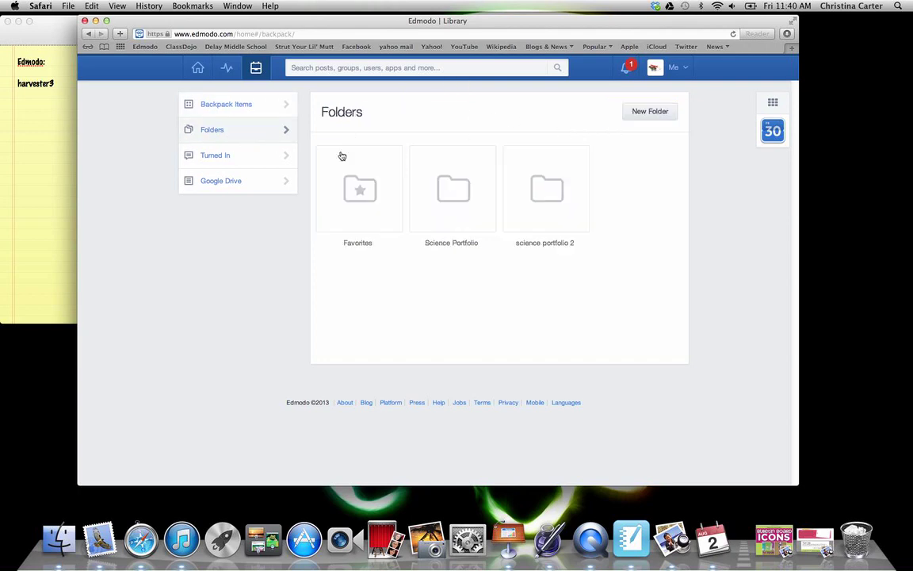
Step: Create a folder called 'Science' in the Backpack's Library Folders
click(648, 111)
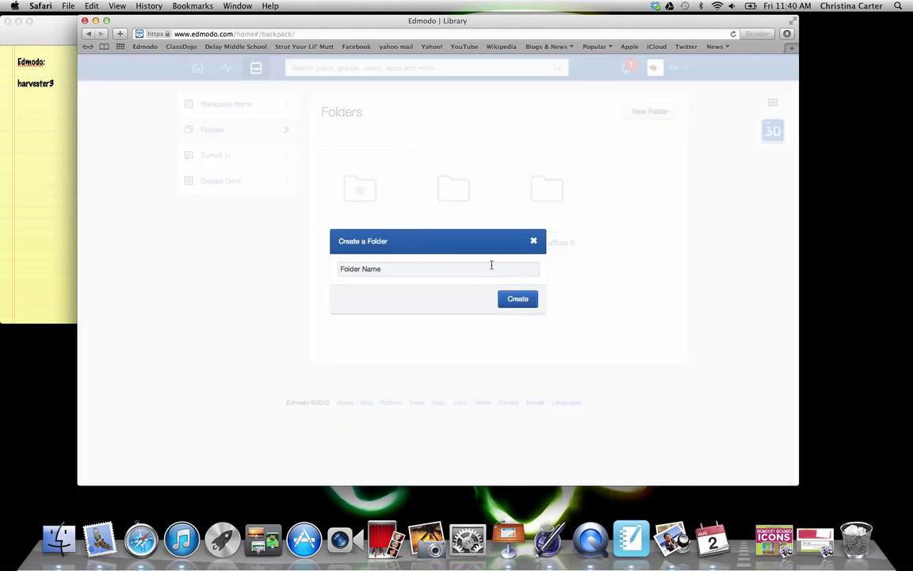
click(463, 264)
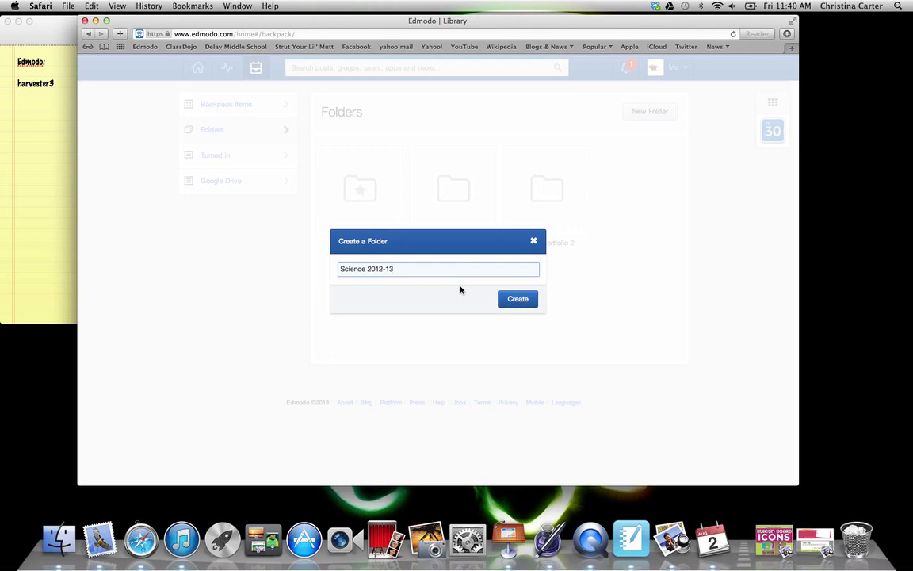
key(BackSpace)
click(520, 300)
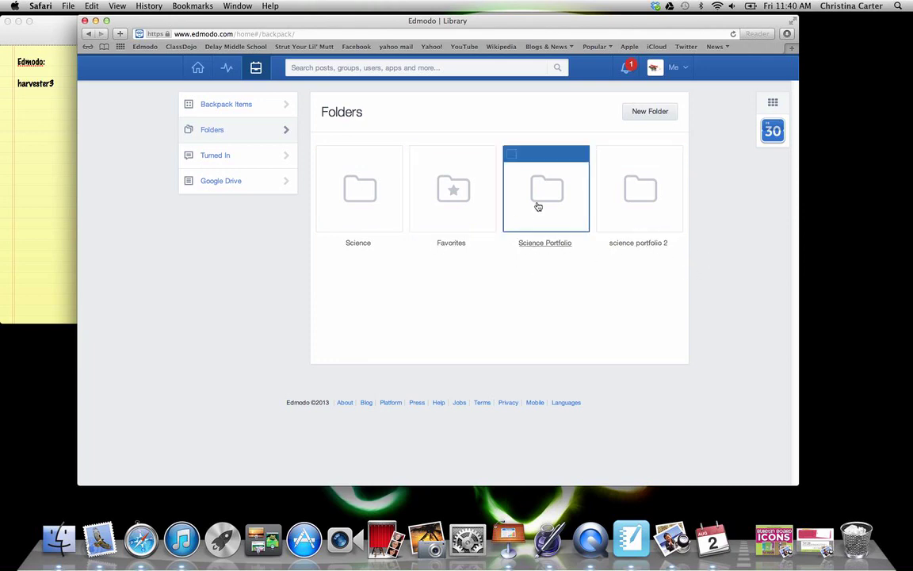
Step: Cancel deleting Science Portfolio, then open it to list Gizmos, Platetect.ppt and Brainhealth.doc
click(512, 156)
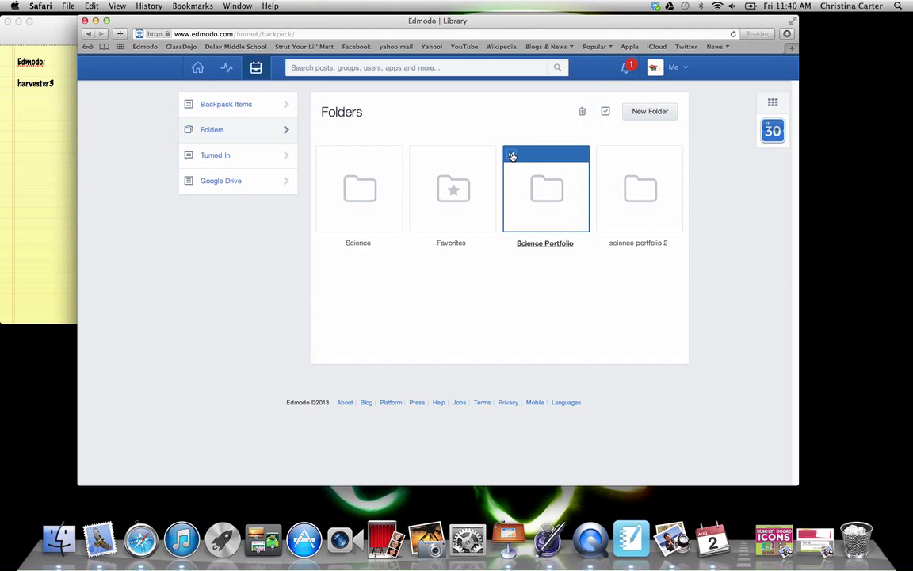
click(582, 114)
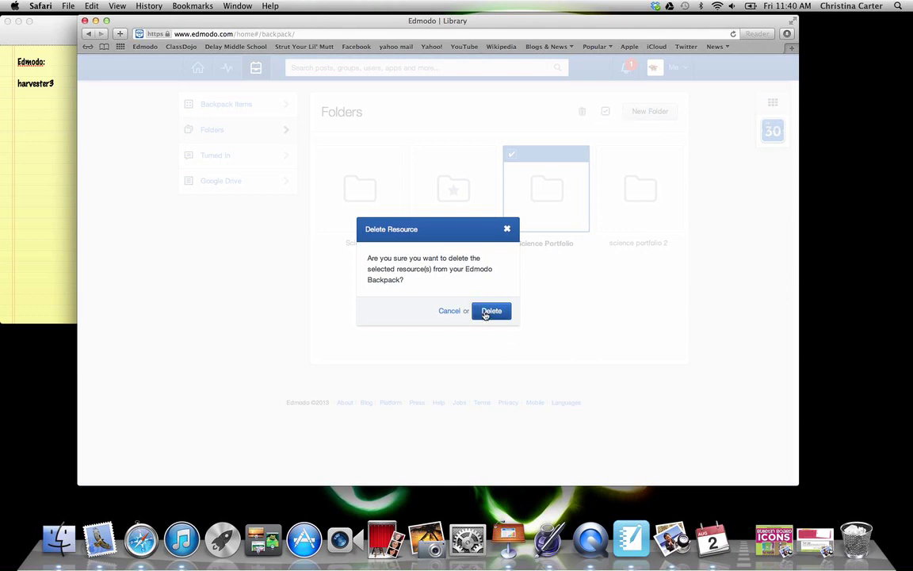
click(449, 311)
click(554, 205)
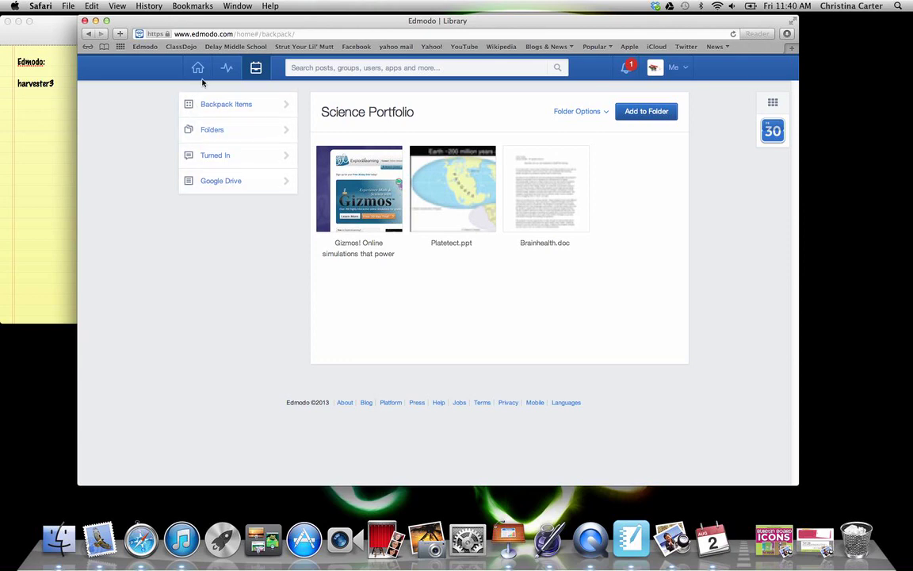
Step: View Turned In work, then the Google Drive section with Connect with Google Docs
click(266, 156)
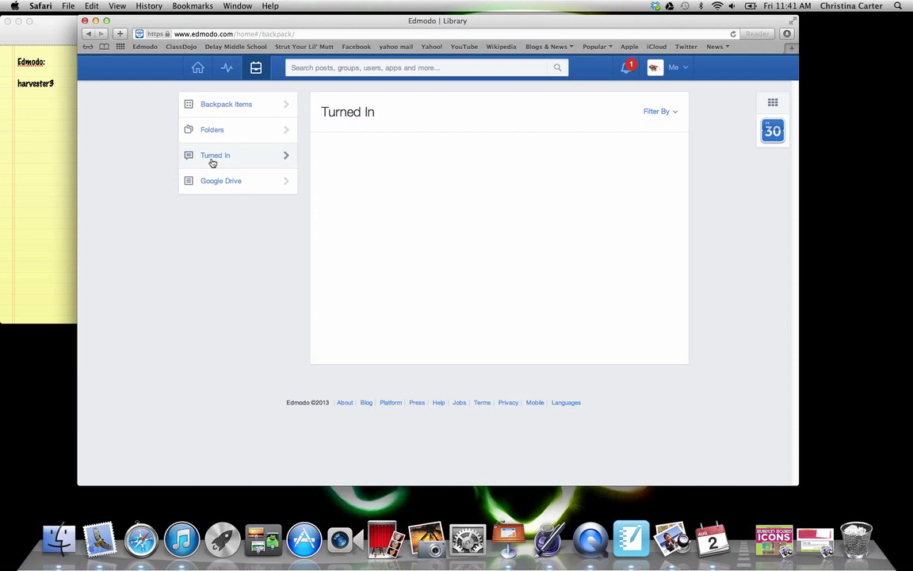
click(213, 188)
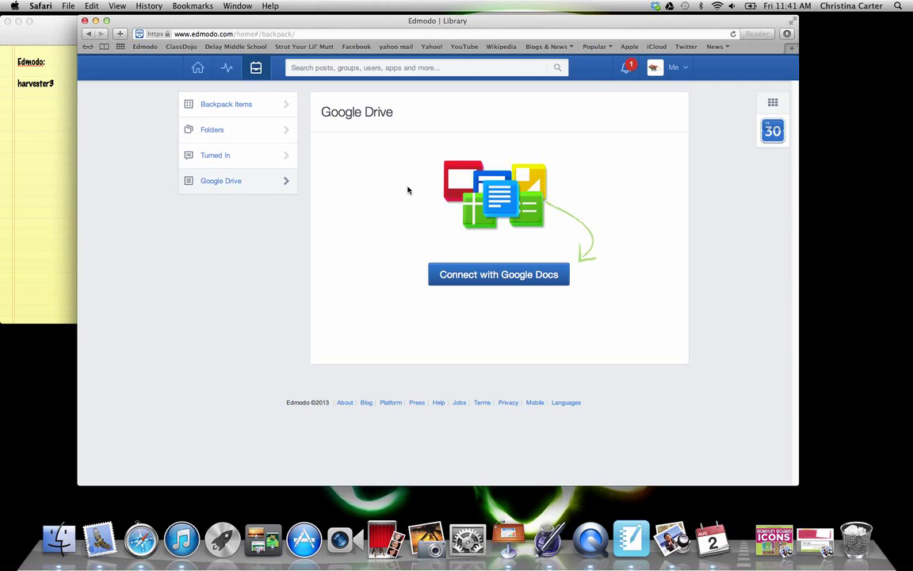
Step: Check Science Club assignment progress, then view the profile's Activity posts and replies
click(226, 70)
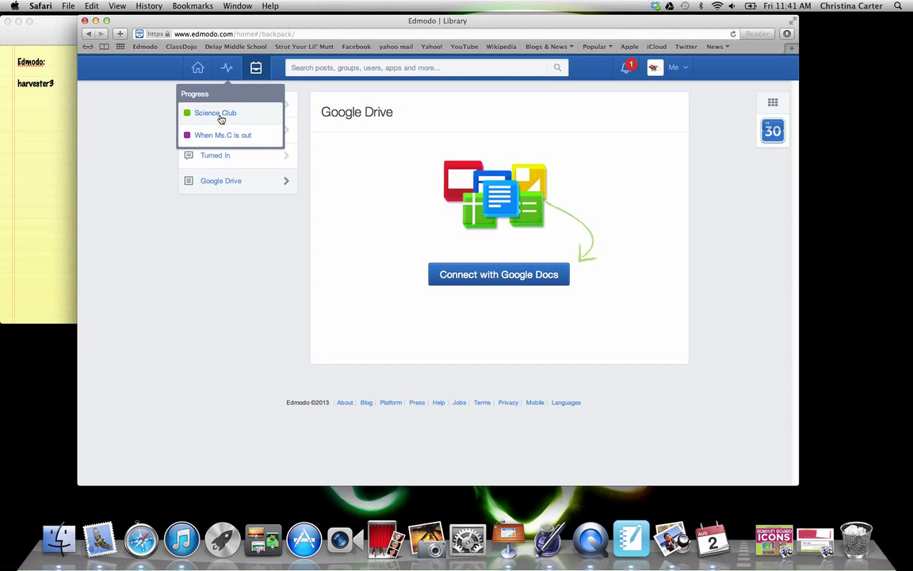
click(221, 116)
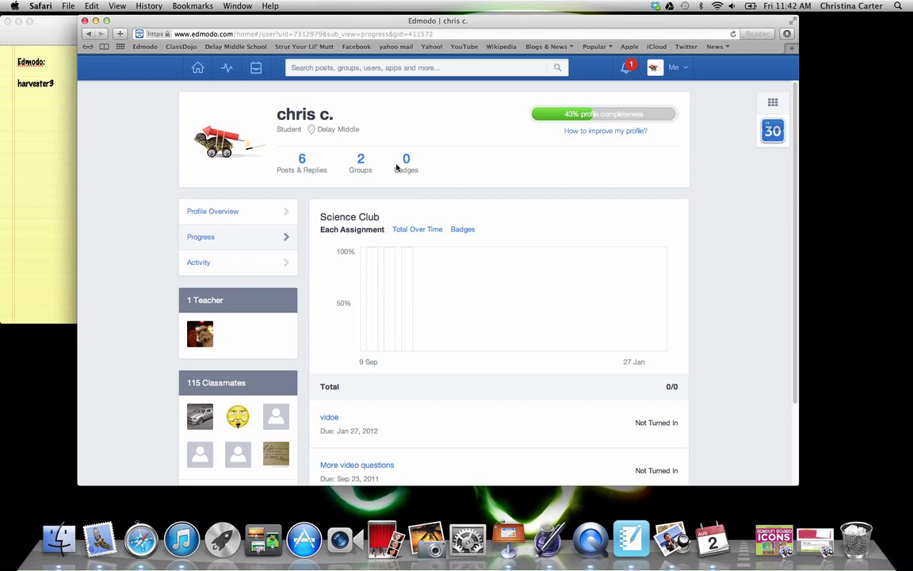
click(226, 217)
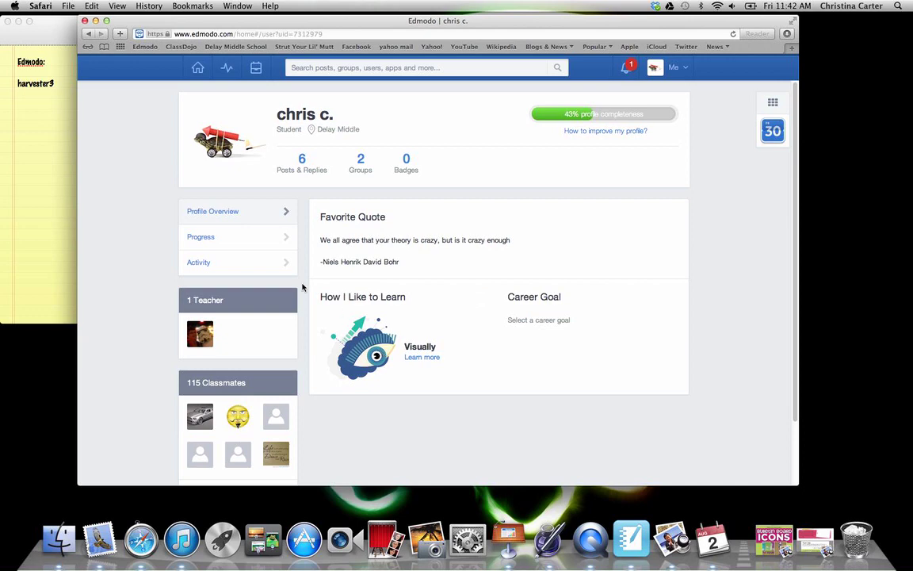
click(267, 268)
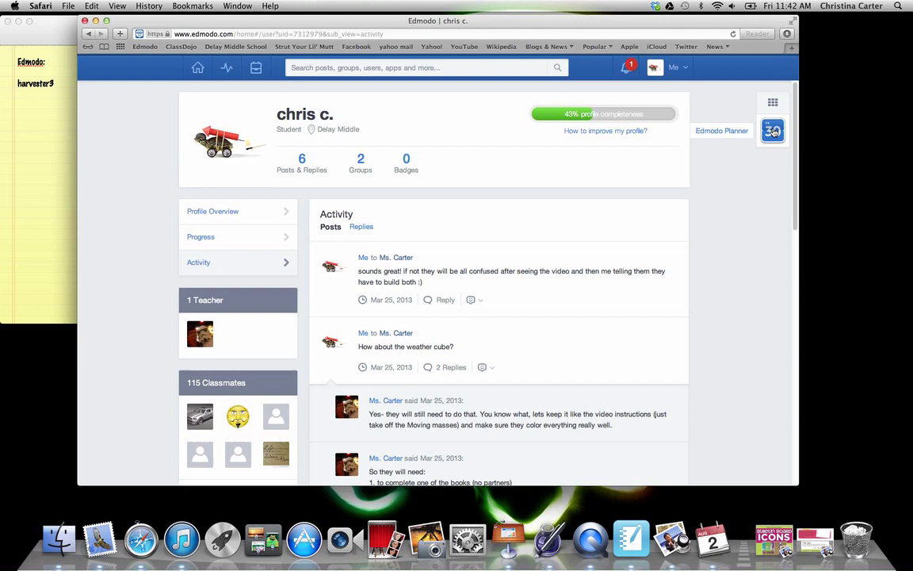
click(773, 131)
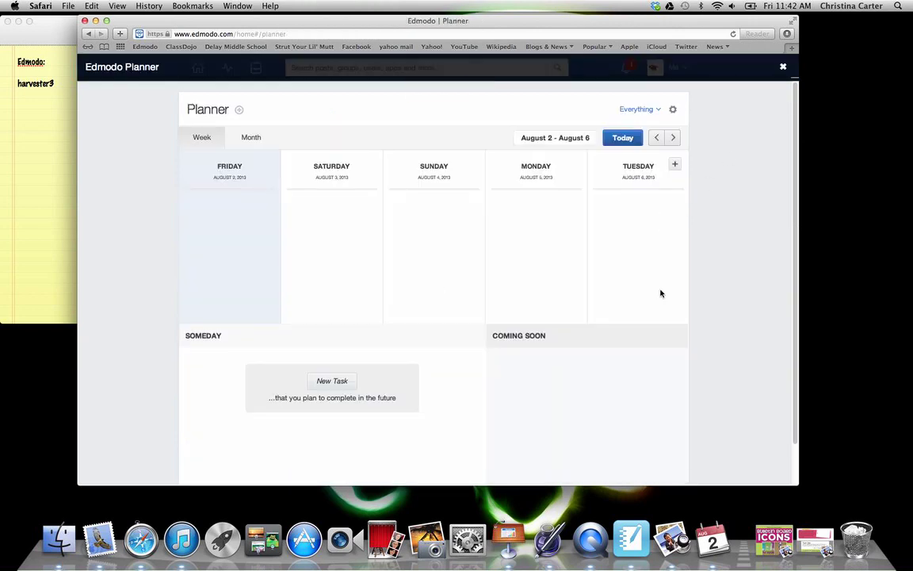
scroll(542, 257, down, 1)
scroll(543, 257, up, 1)
click(673, 138)
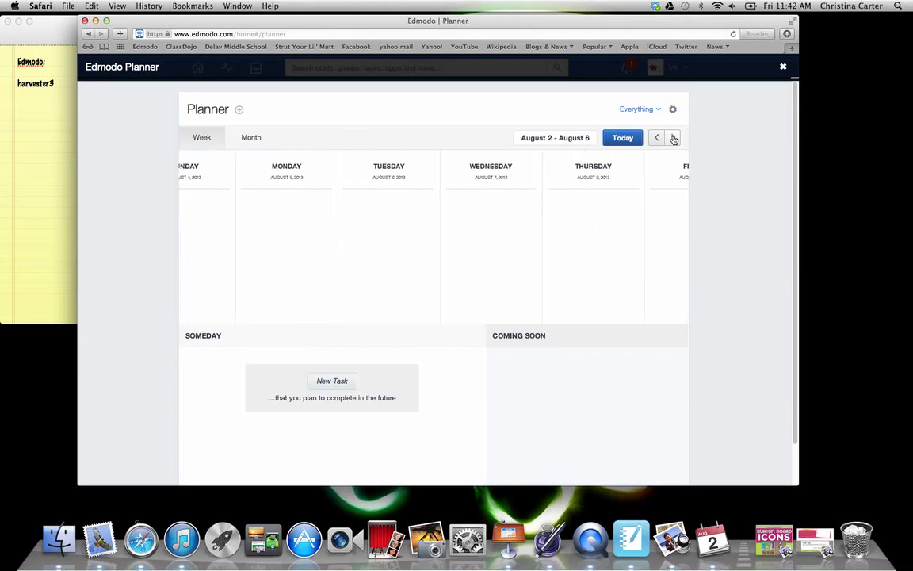
click(674, 138)
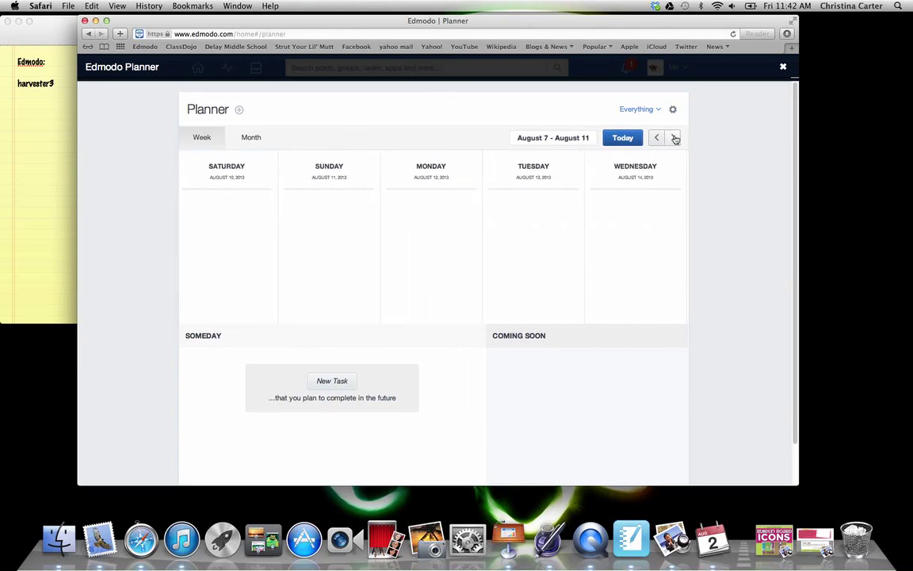
click(674, 138)
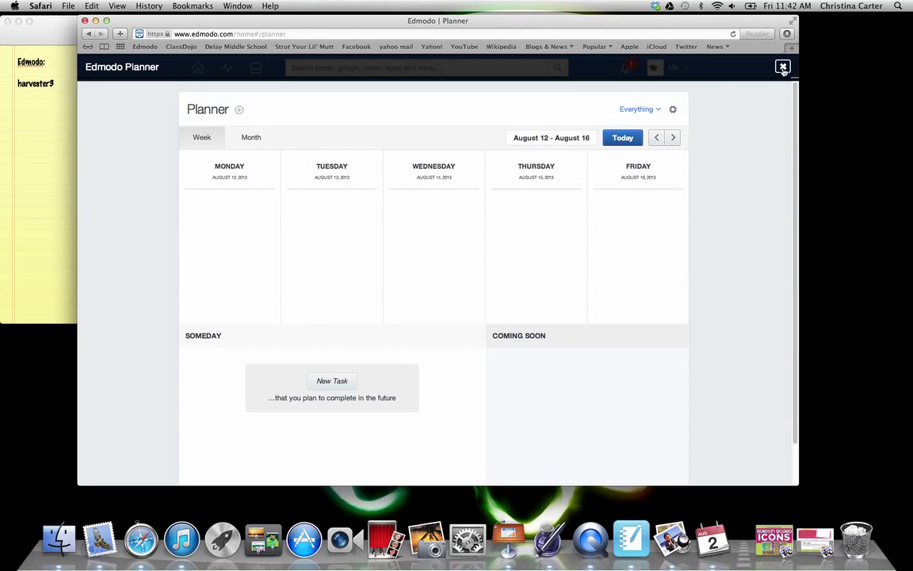
click(783, 68)
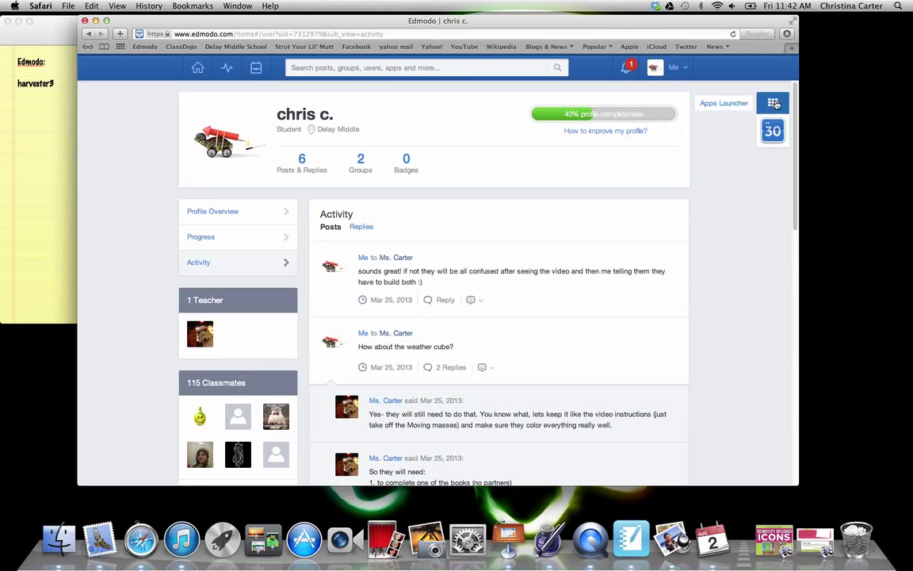
Step: Open and close the Apps Launcher, then go to Me > Settings for the account page
click(773, 104)
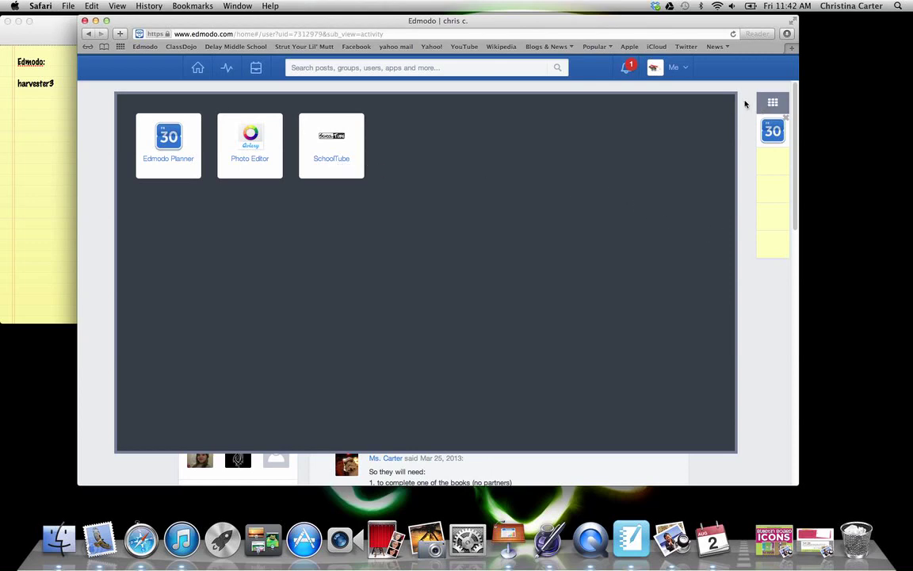
click(773, 104)
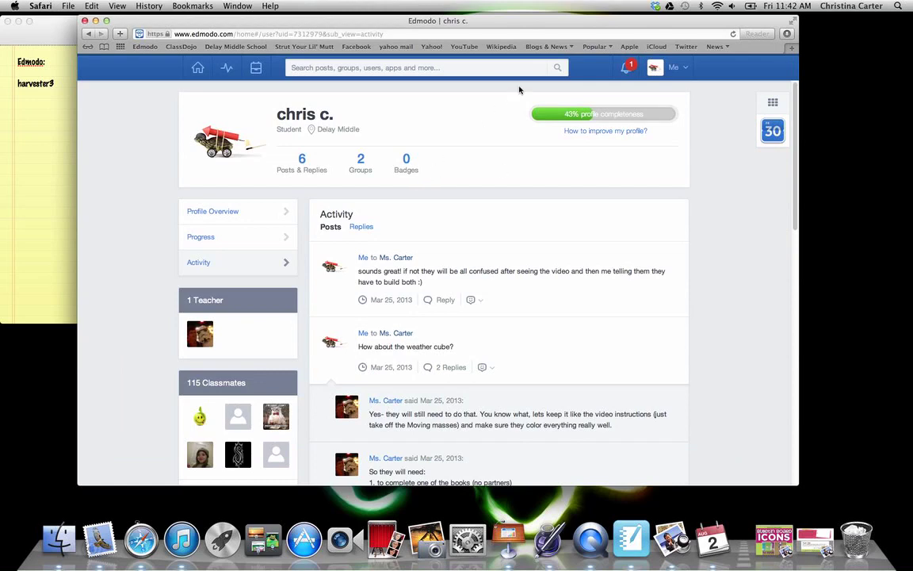
click(679, 70)
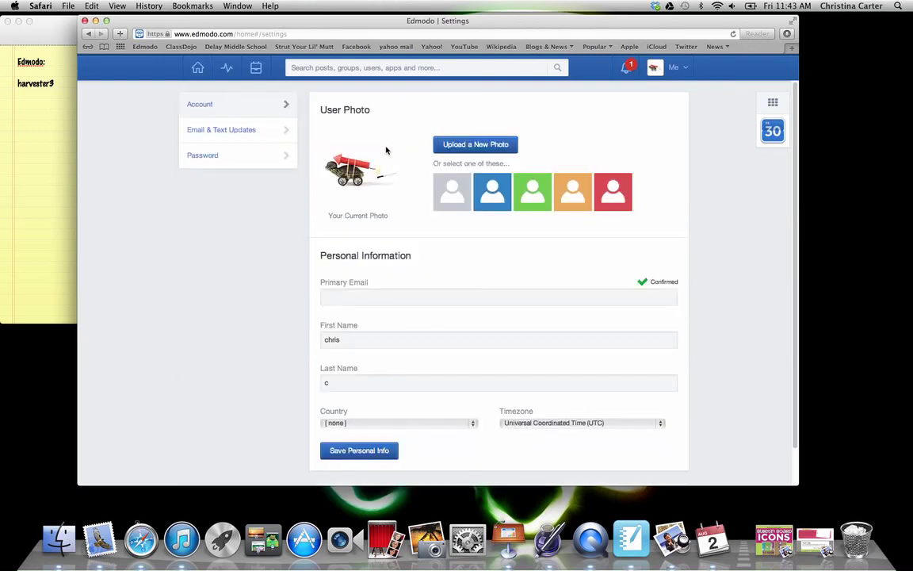
Step: Choose Text Message updates, enter the phone number, pick AT&T, enable Quizzes and Direct Messages, and save
click(256, 130)
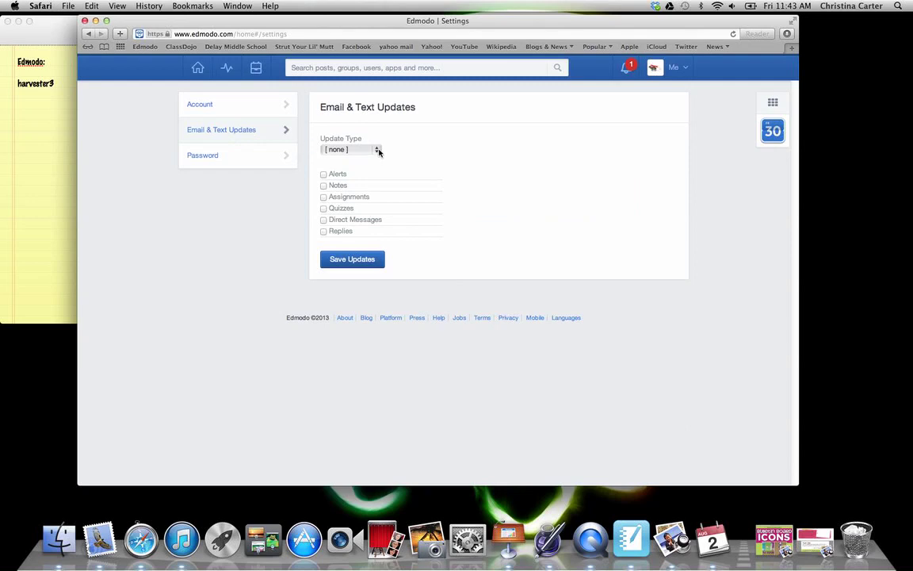
click(378, 152)
click(368, 160)
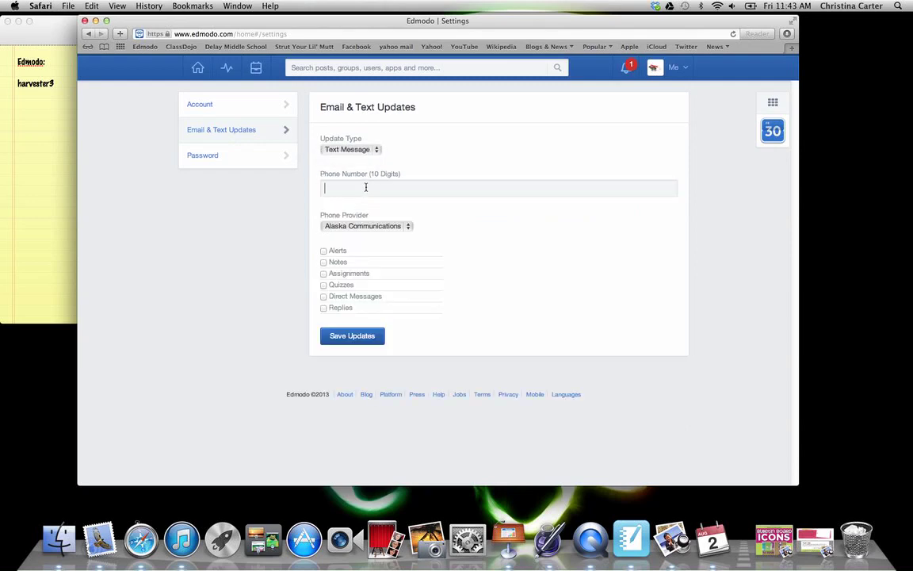
click(407, 226)
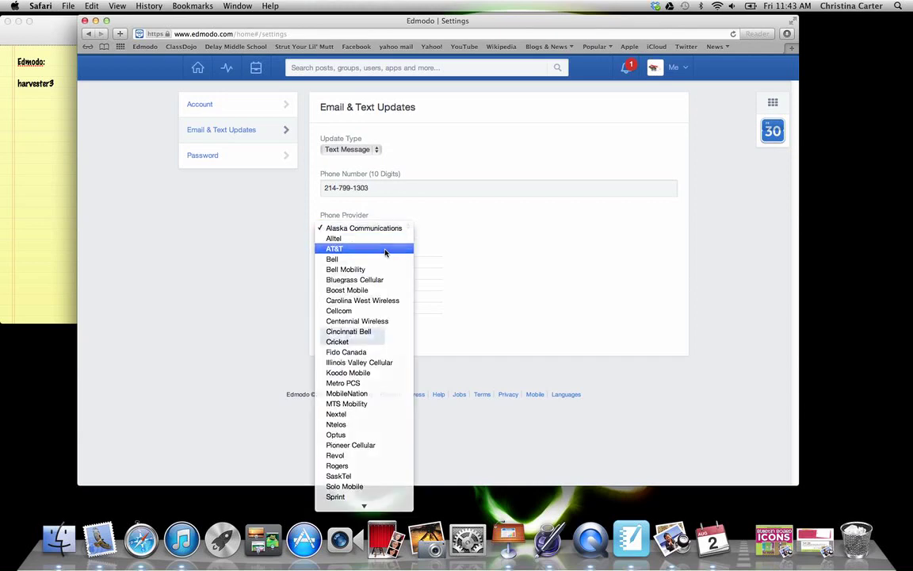
click(387, 249)
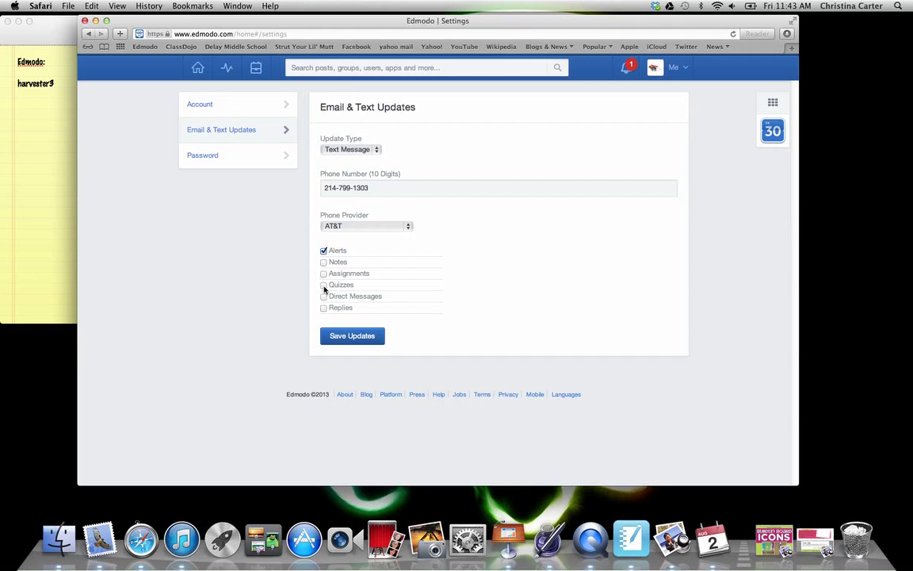
click(324, 285)
click(324, 297)
click(356, 339)
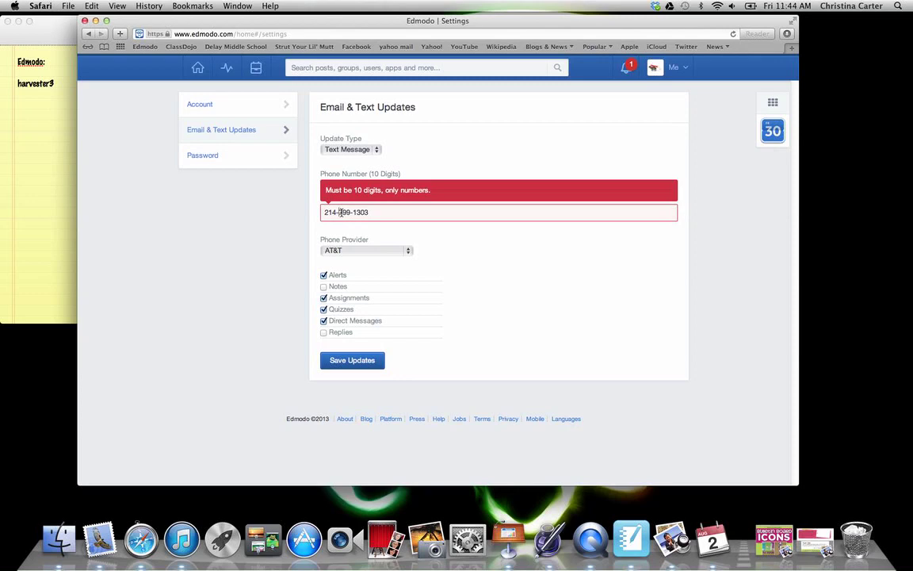
Step: Remove a hyphen from the phone number, save again, and close Verify Your Phone
click(341, 212)
key(BackSpace)
key(BackSpace)
click(356, 367)
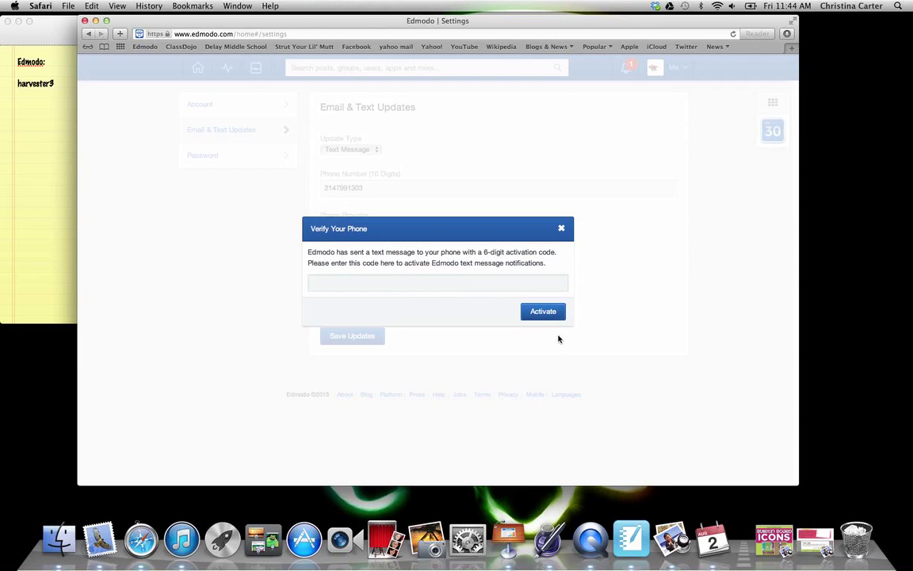
click(561, 228)
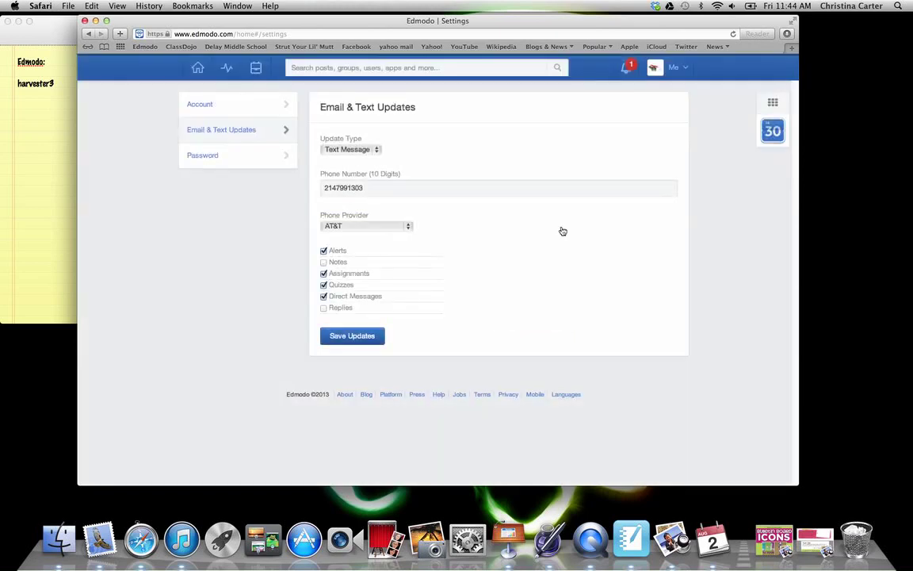
Step: View the password form, return to Account, and cancel uploading a new profile photo
click(263, 158)
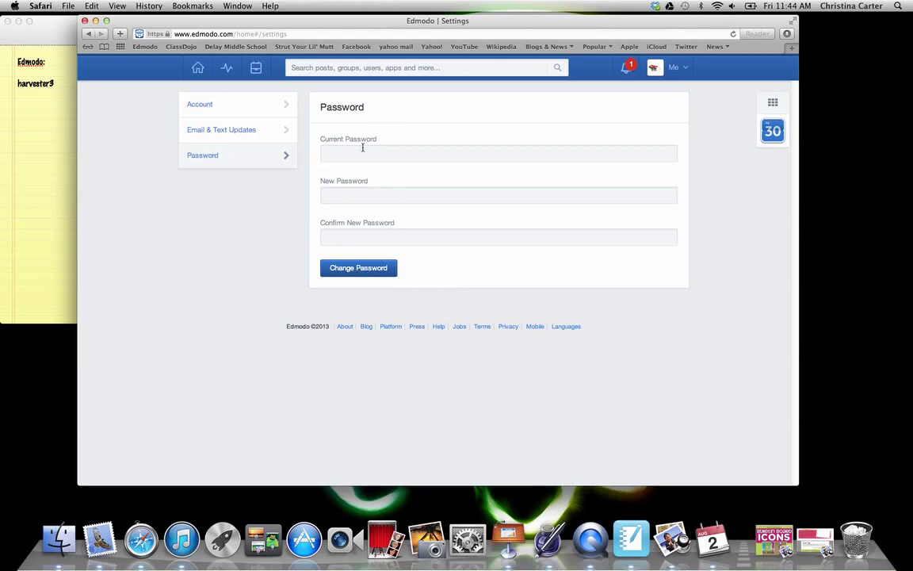
click(219, 107)
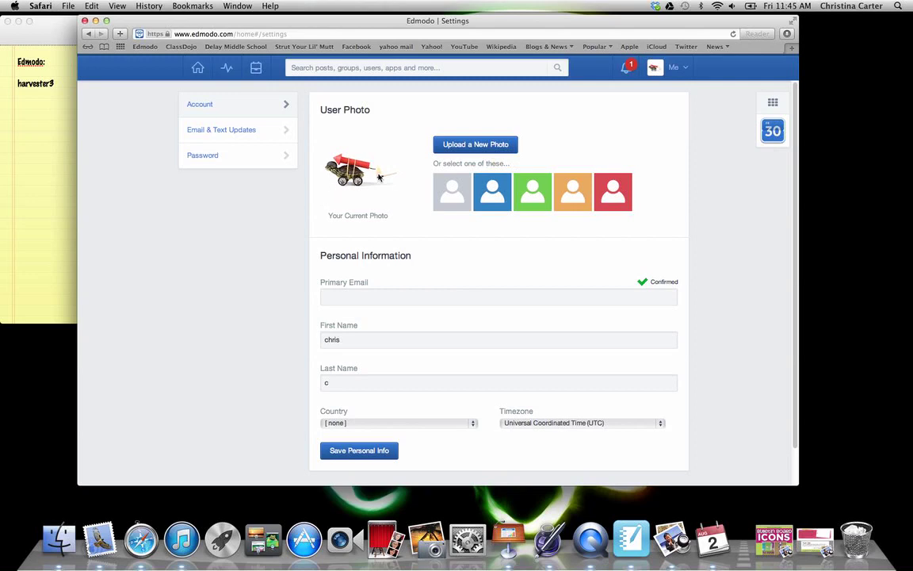
click(482, 145)
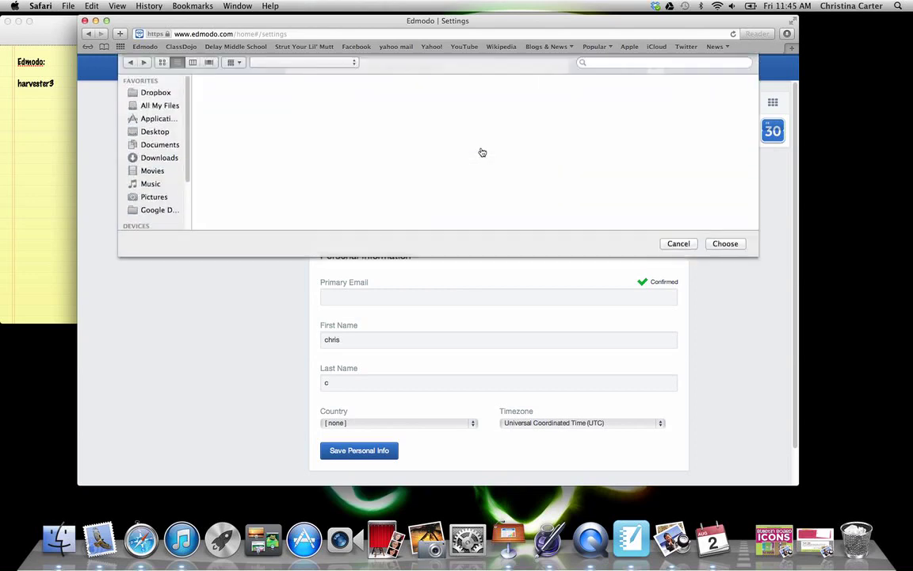
click(666, 247)
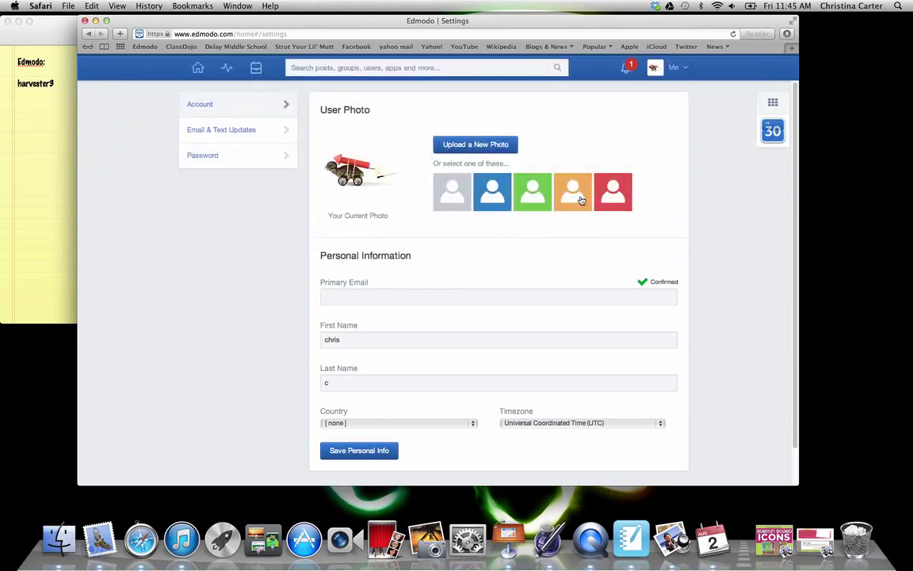
Step: Open the '5 Quizzes Assigned' notification from the notifications bell
click(628, 71)
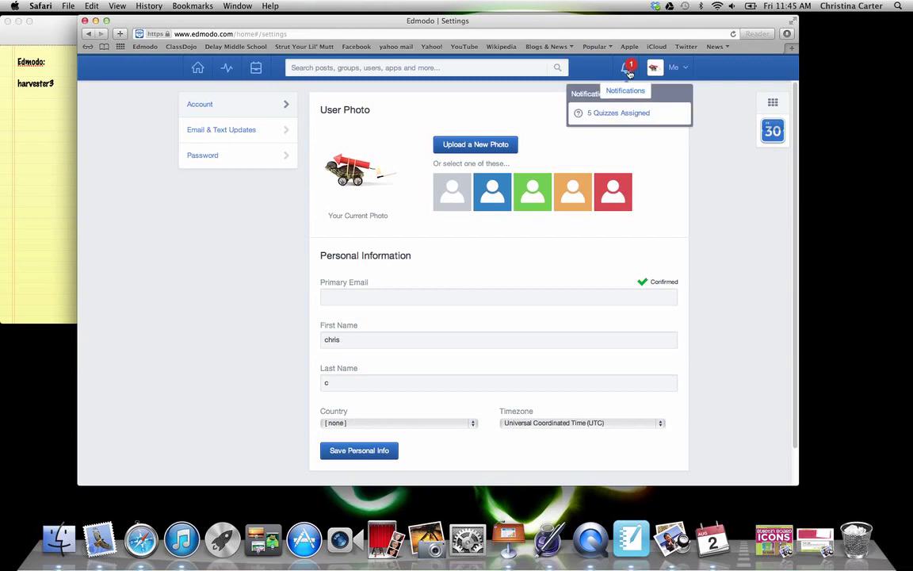
click(604, 115)
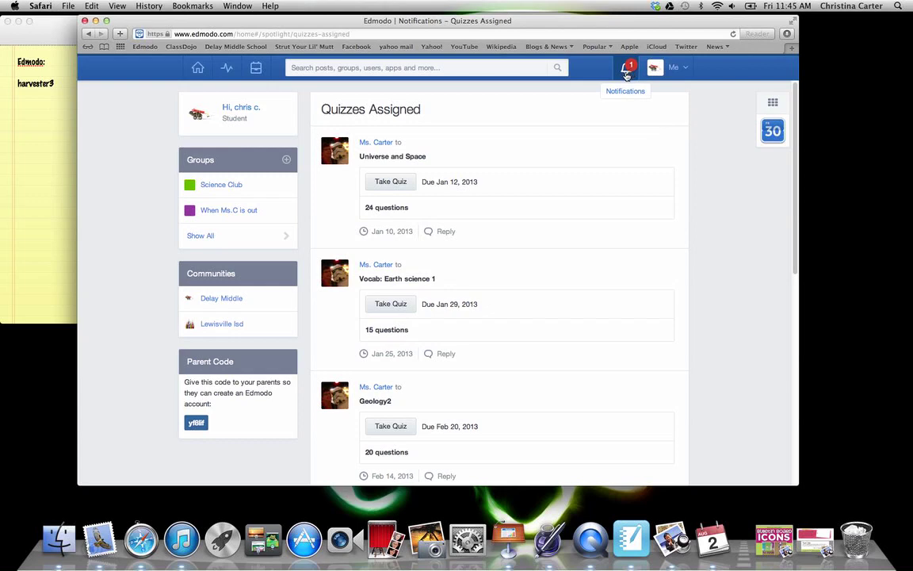
Step: Return to the Home feed and scroll down to view the Parent Code box
click(198, 67)
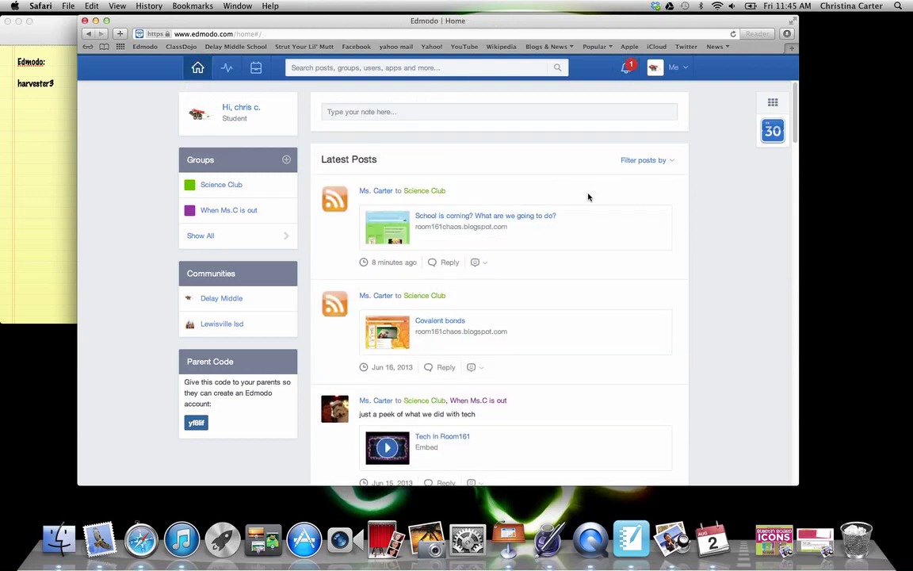
scroll(645, 307, down, 3)
scroll(645, 301, down, 1)
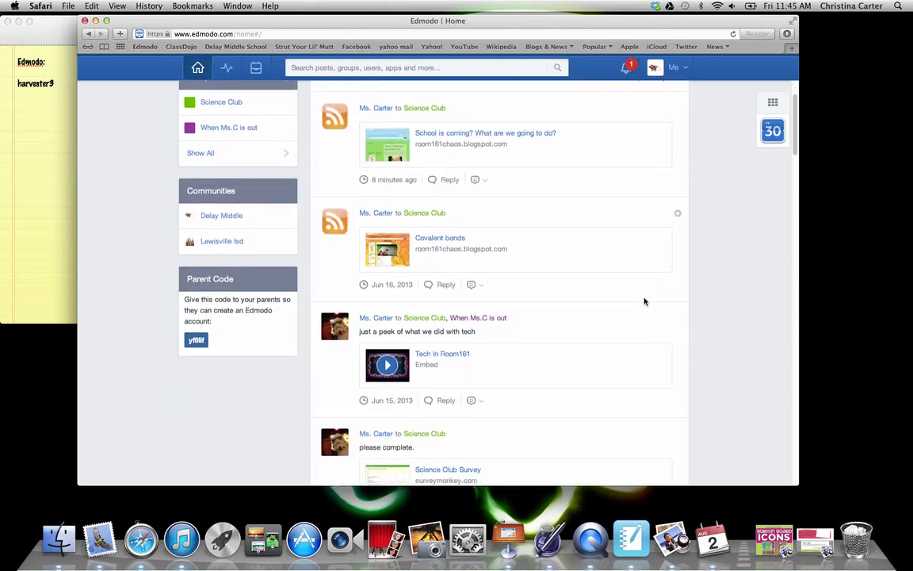
scroll(555, 349, down, 1)
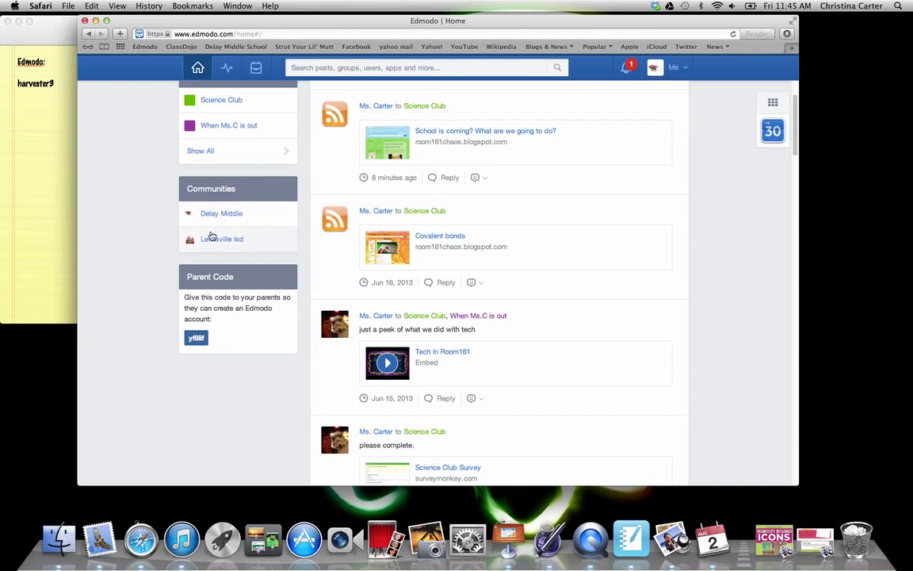
scroll(206, 237, down, 2)
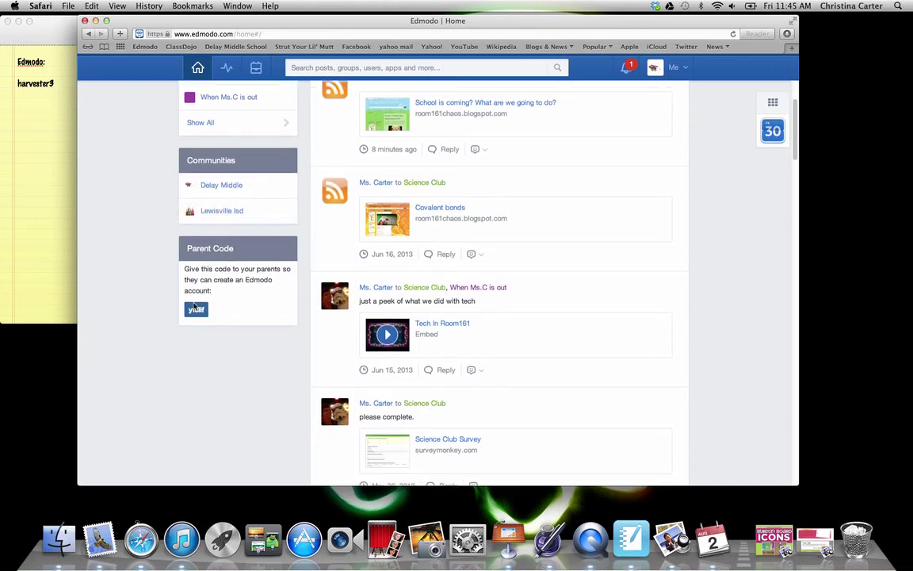
scroll(251, 185, up, 5)
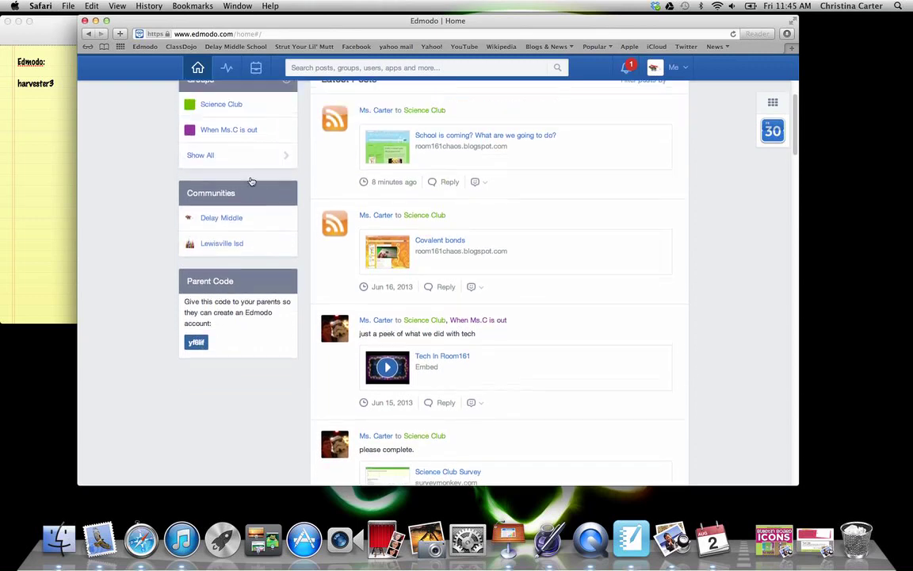